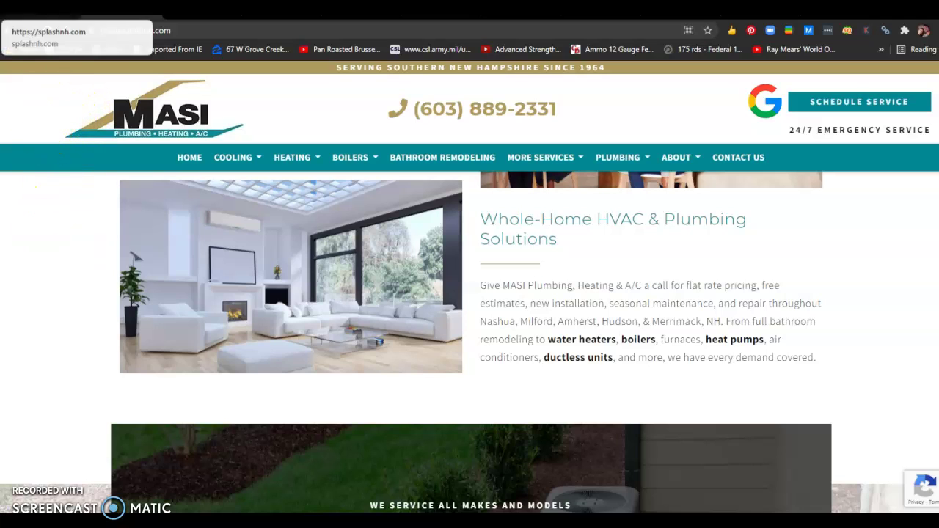
Review the MASI Plumbing homepage content, from the hero banner through the services, brands and emergency repair sections
left_click(73, 9)
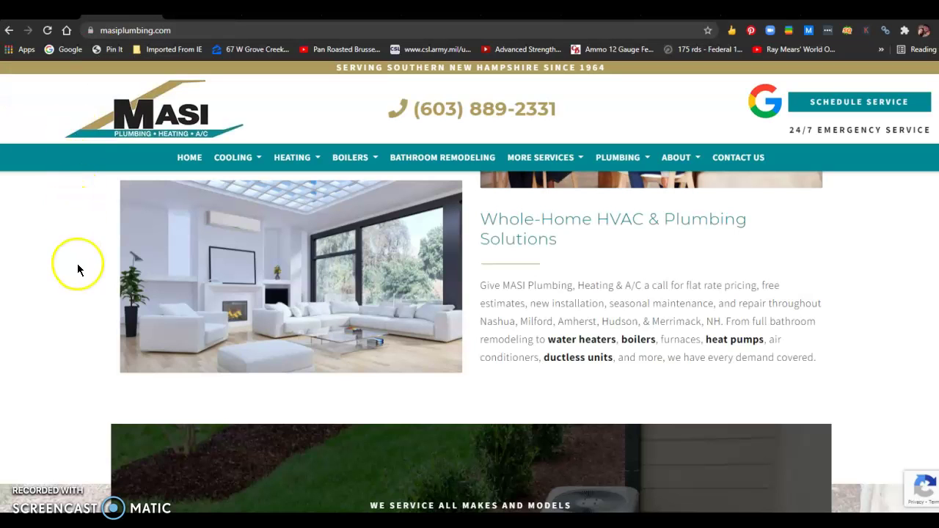
scroll(77, 266, "up", 10)
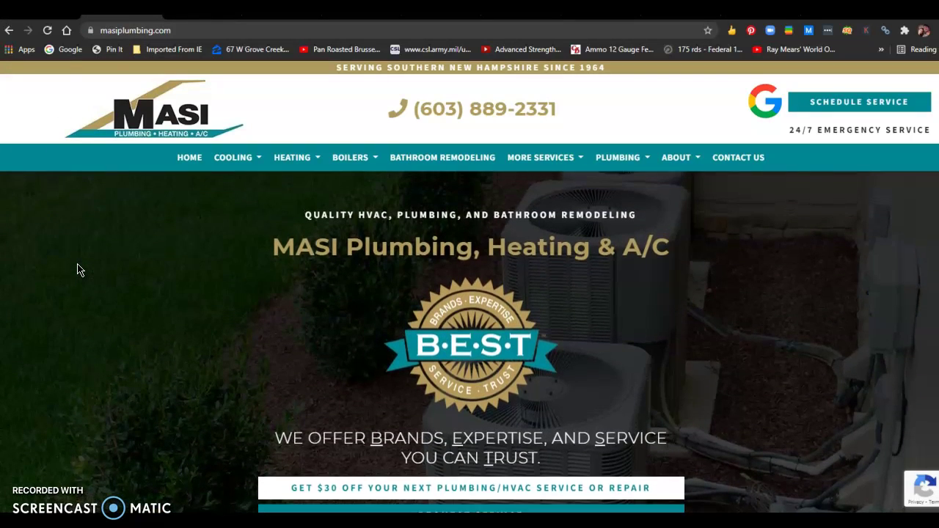
scroll(77, 270, "down", 2)
scroll(79, 270, "down", 6)
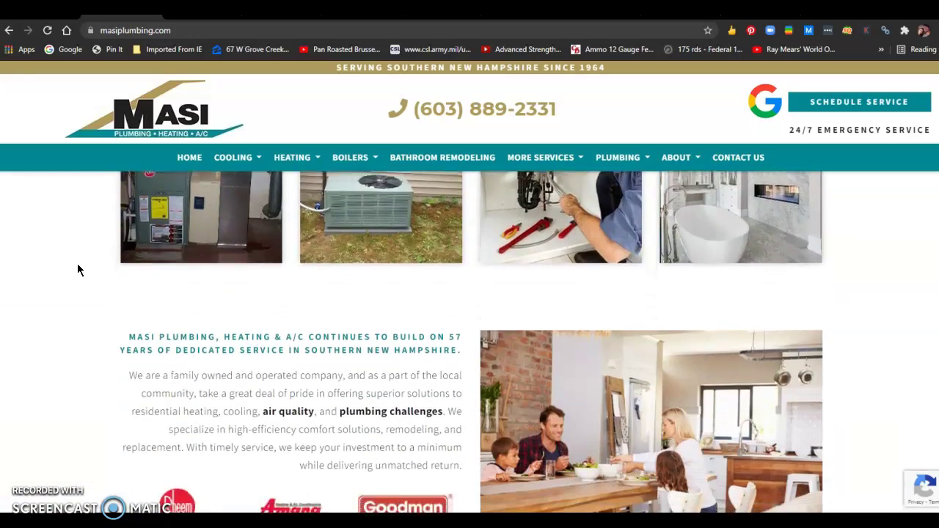
scroll(78, 270, "down", 5)
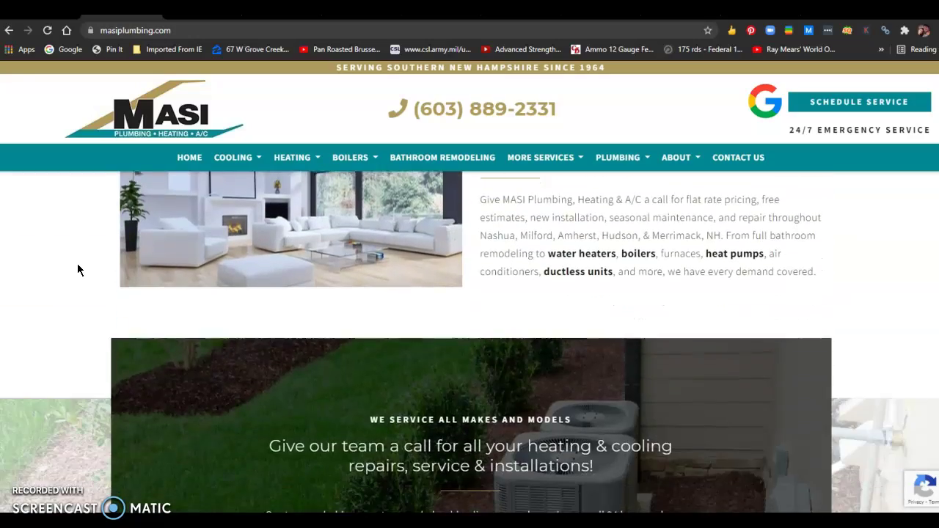
scroll(78, 270, "up", 5)
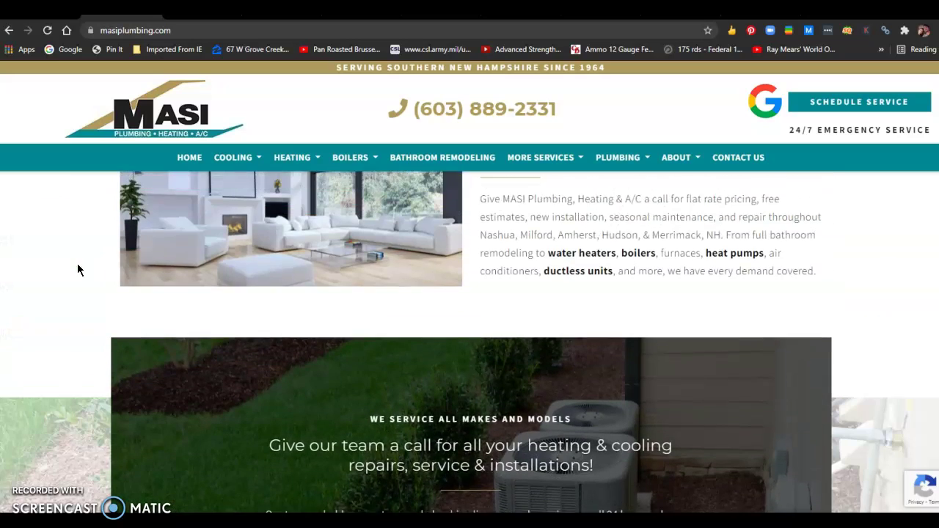
left_click(78, 303)
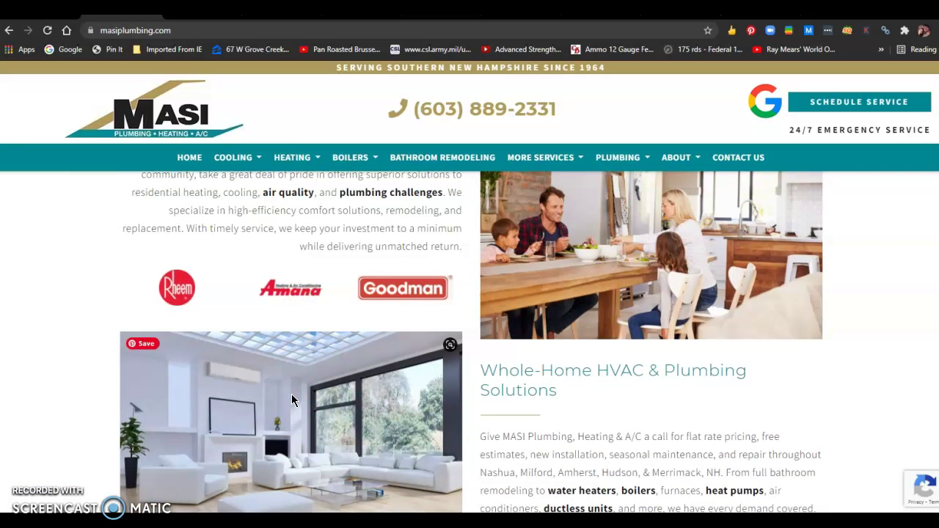
scroll(110, 381, "down", 1)
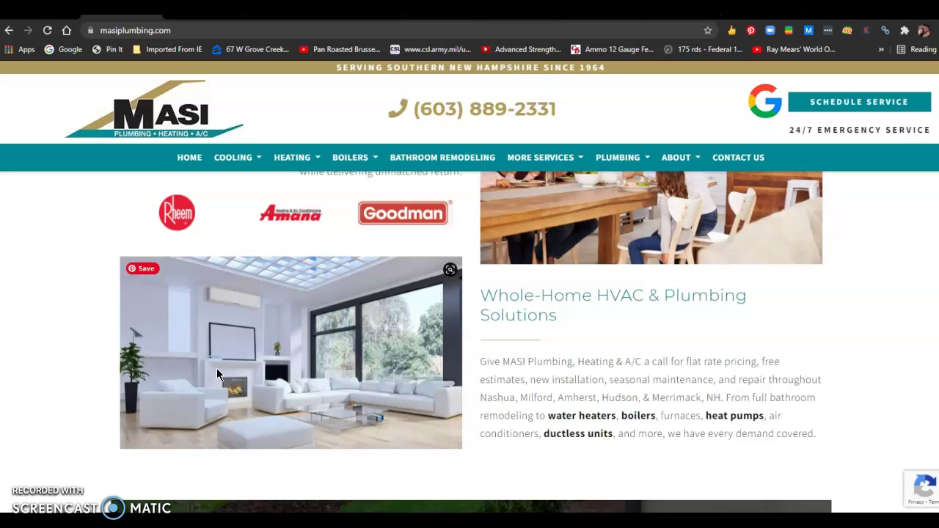
scroll(106, 373, "down", 3)
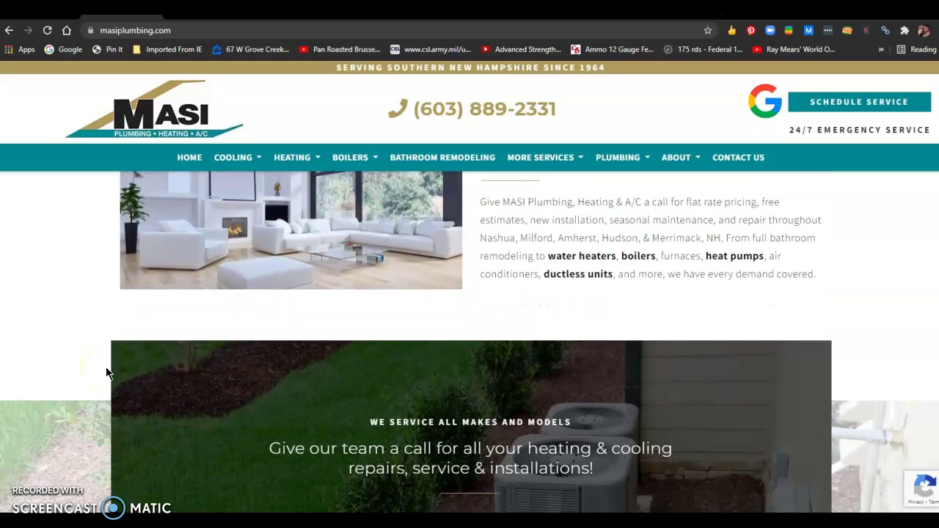
scroll(106, 373, "down", 6)
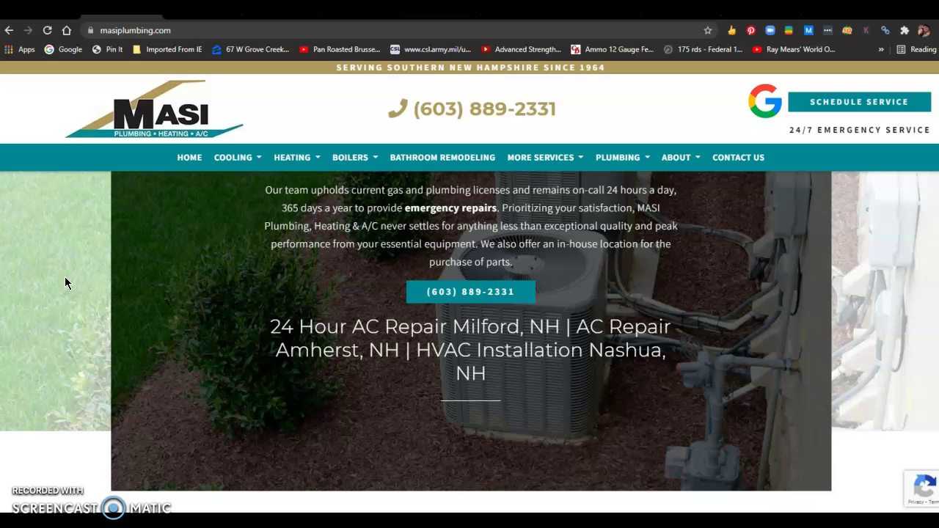
Check the service categories in the MASI site's navigation, including the pages listed under More Services
mouse_move(229, 164)
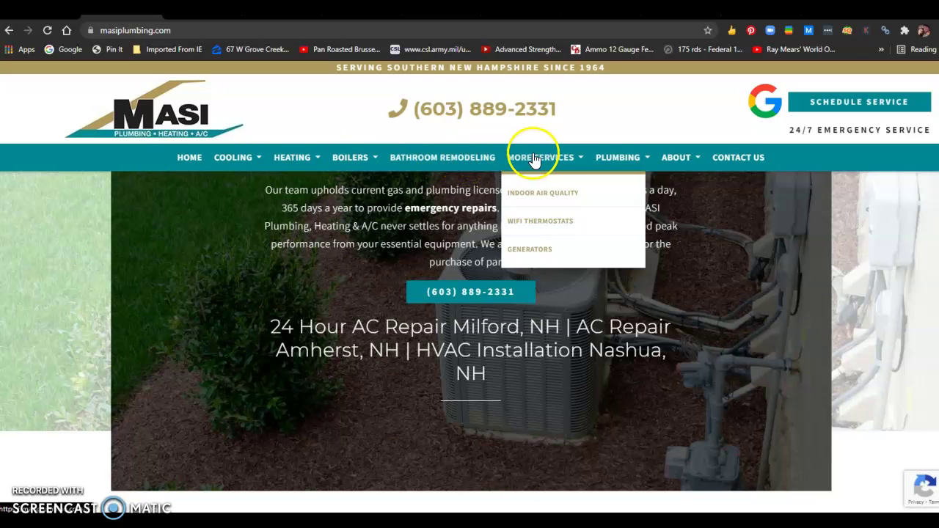
mouse_move(286, 157)
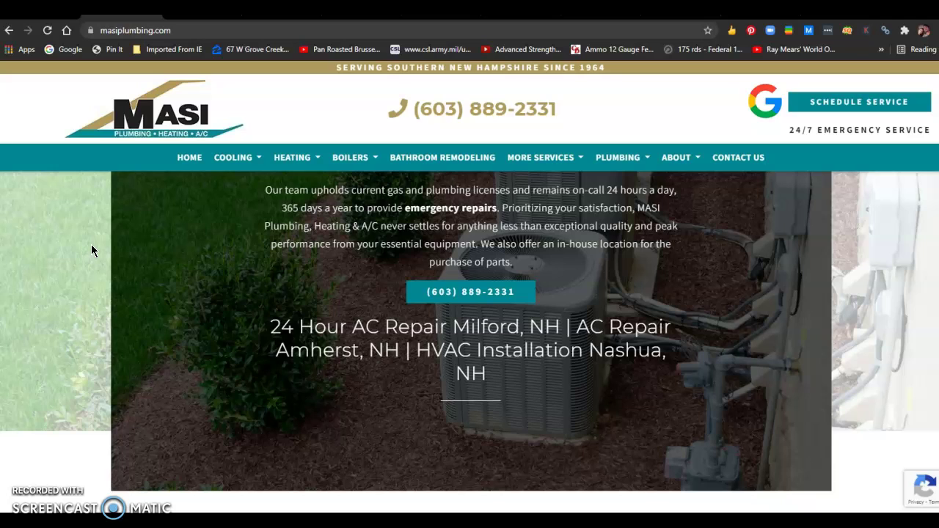
scroll(91, 250, "down", 1)
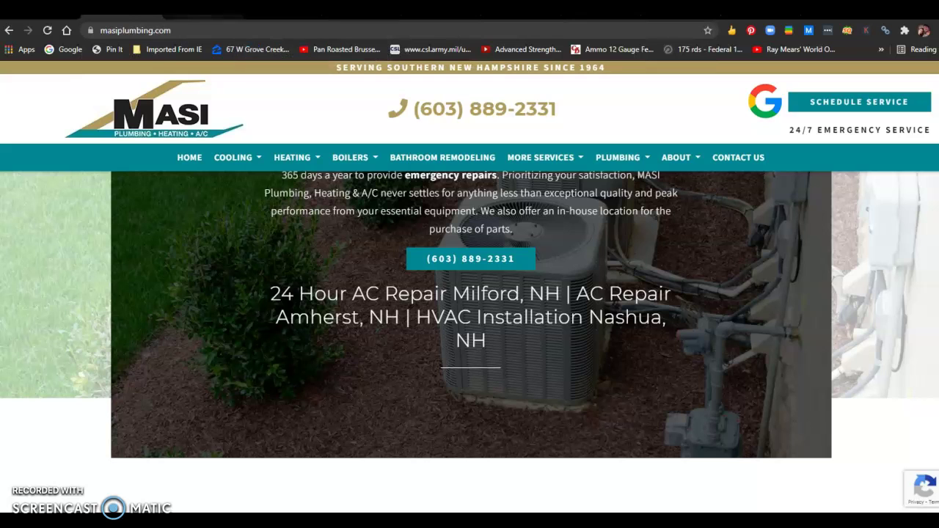
Switch to the Google results for "hvac repair amherst, nh" and examine the sponsored ads and local map listings
left_click(198, 10)
scroll(72, 169, "up", 15)
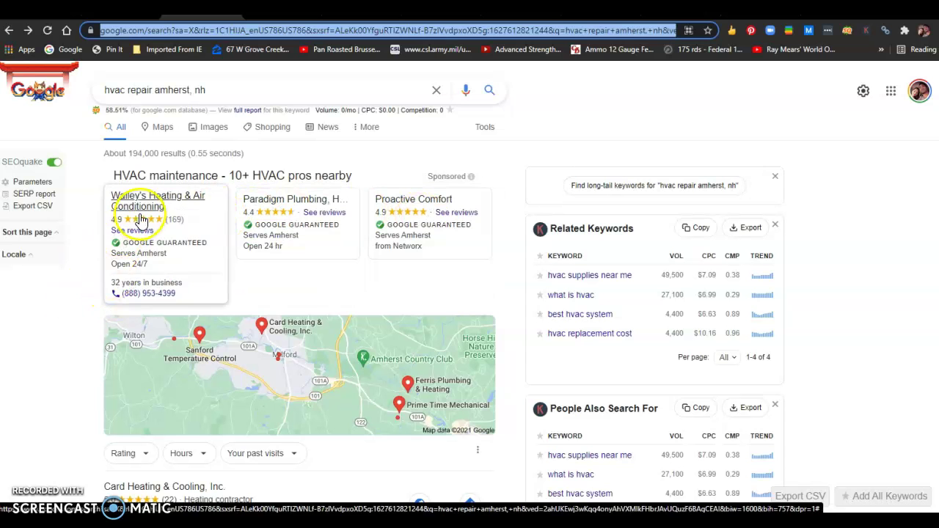
scroll(80, 335, "down", 2)
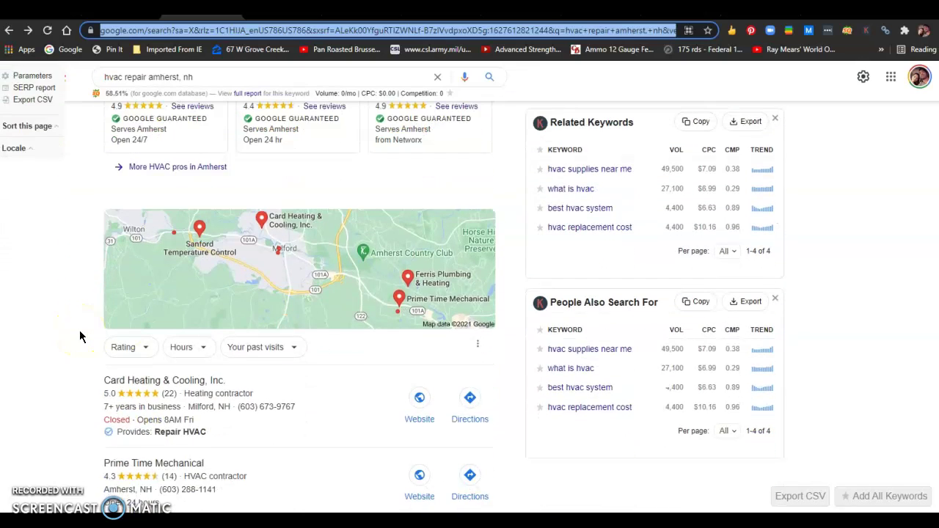
scroll(80, 337, "down", 2)
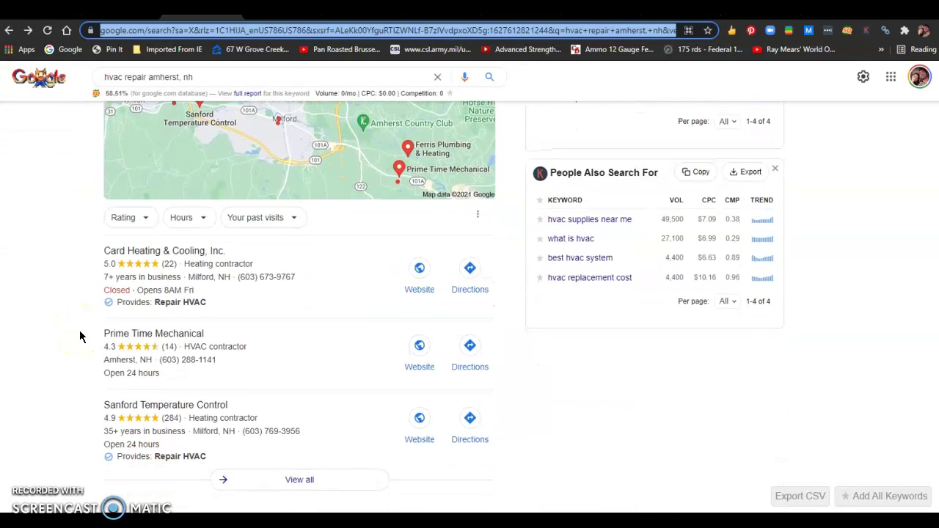
scroll(80, 370, "down", 1)
scroll(80, 374, "down", 1)
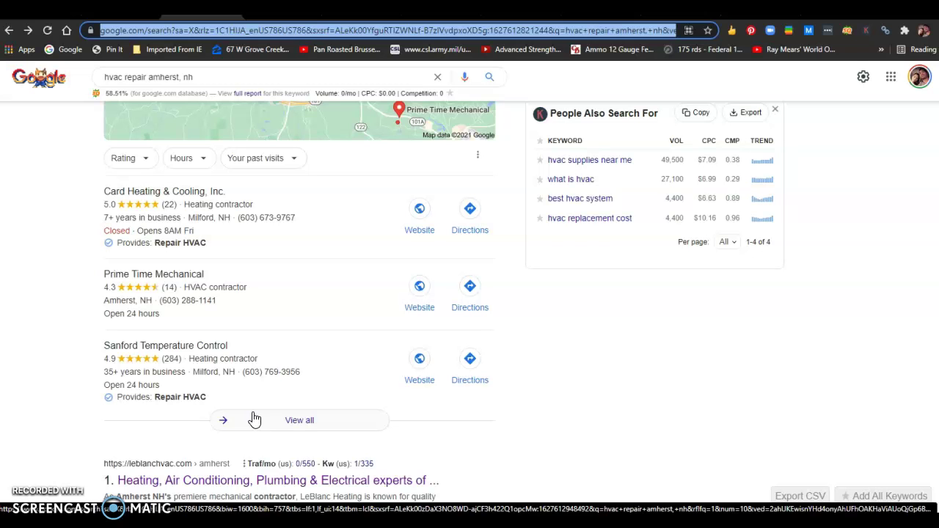
left_click(63, 325)
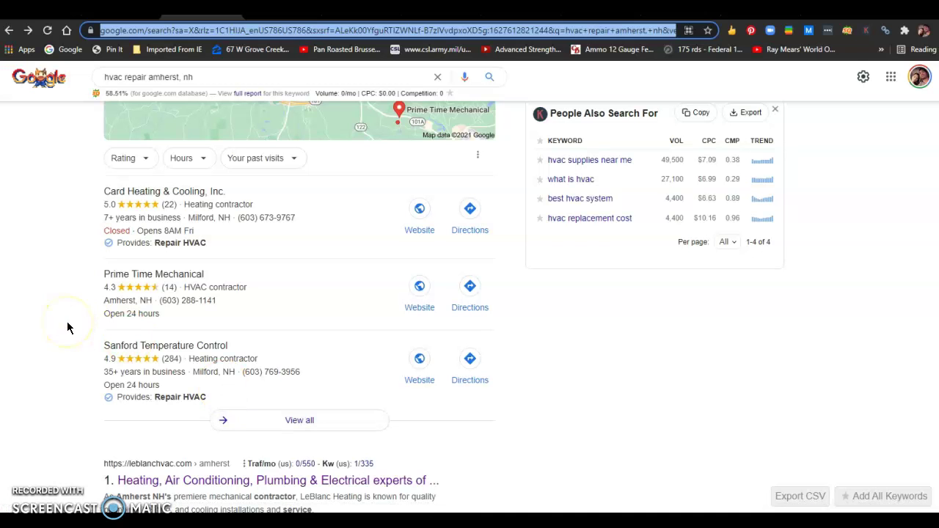
scroll(67, 328, "up", 1)
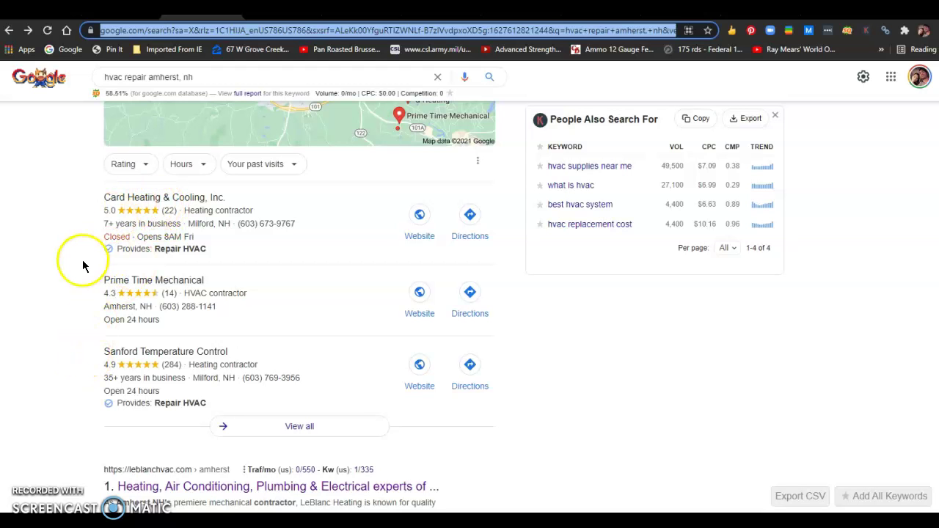
Examine the organic results and their SEO metrics from the leblanchvac.com listing down to the masiplumbing.com listing
scroll(82, 273, "down", 4)
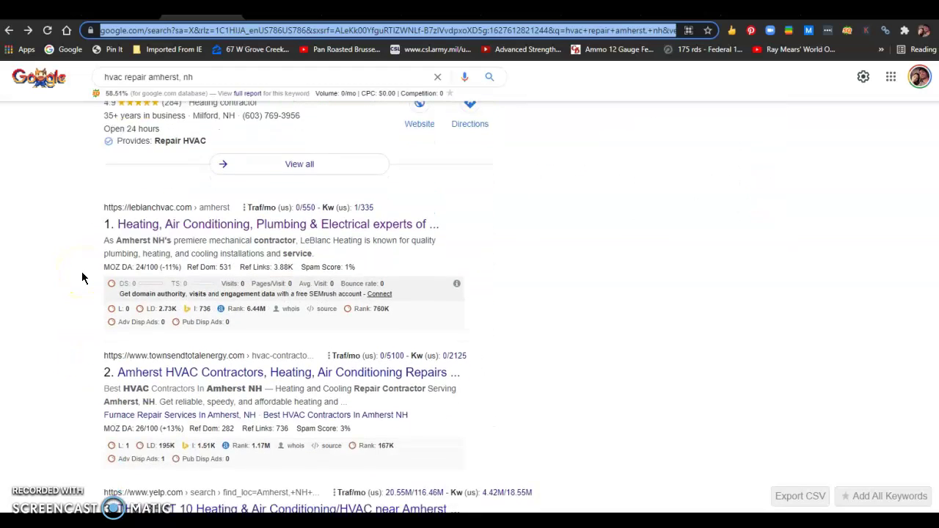
scroll(82, 277, "down", 2)
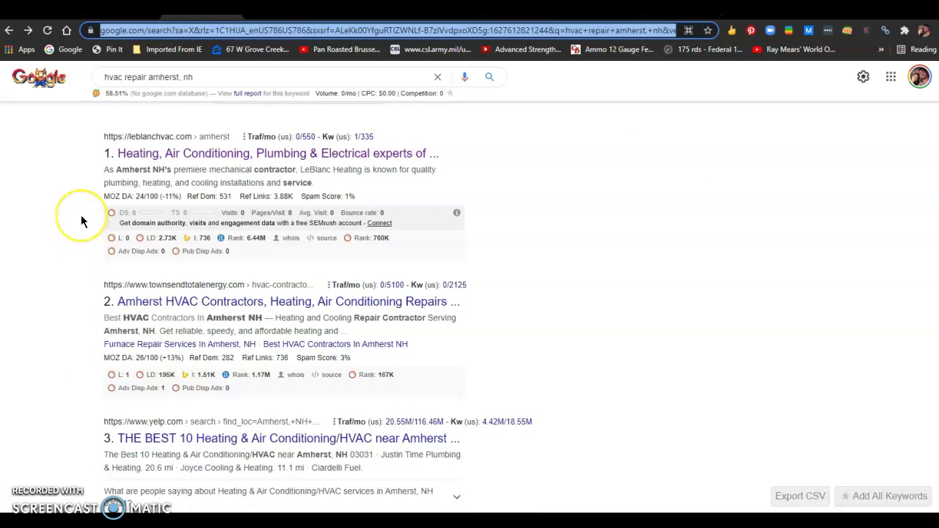
scroll(81, 216, "down", 2)
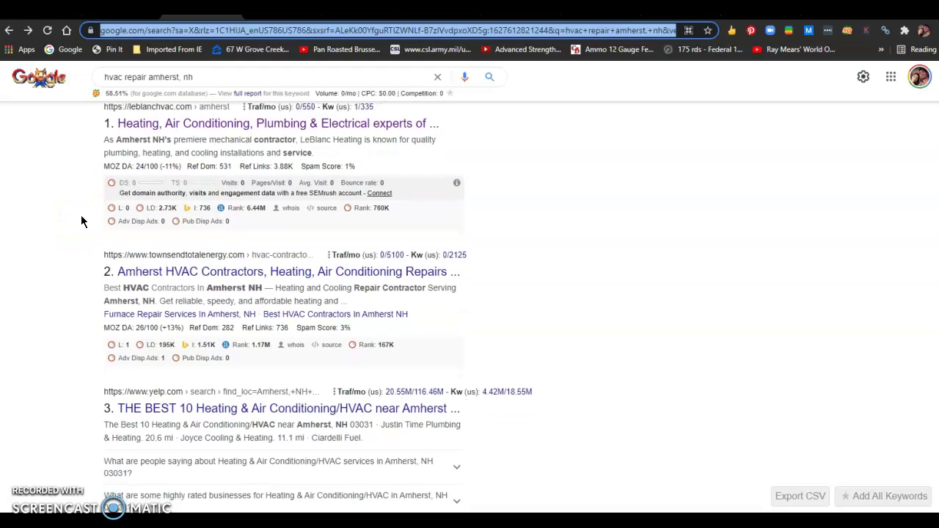
scroll(82, 221, "up", 2)
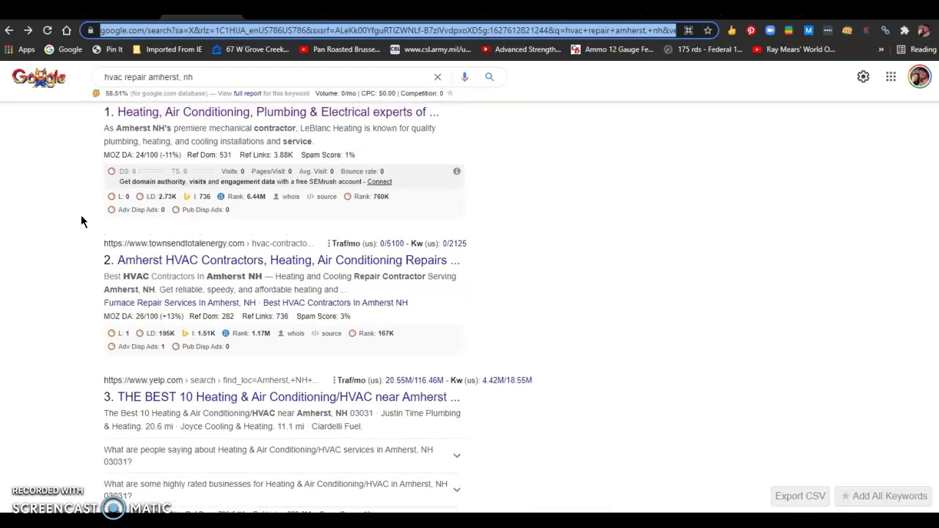
scroll(80, 220, "down", 1)
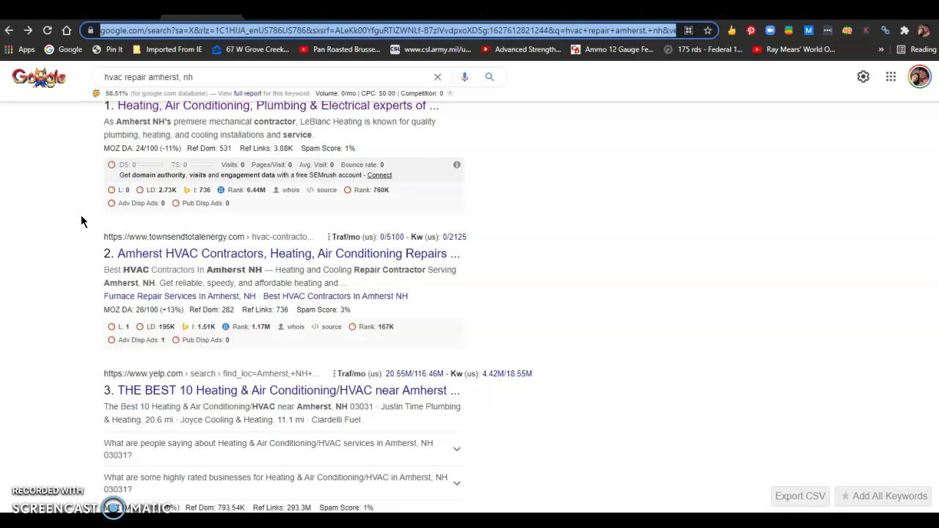
scroll(80, 220, "down", 1)
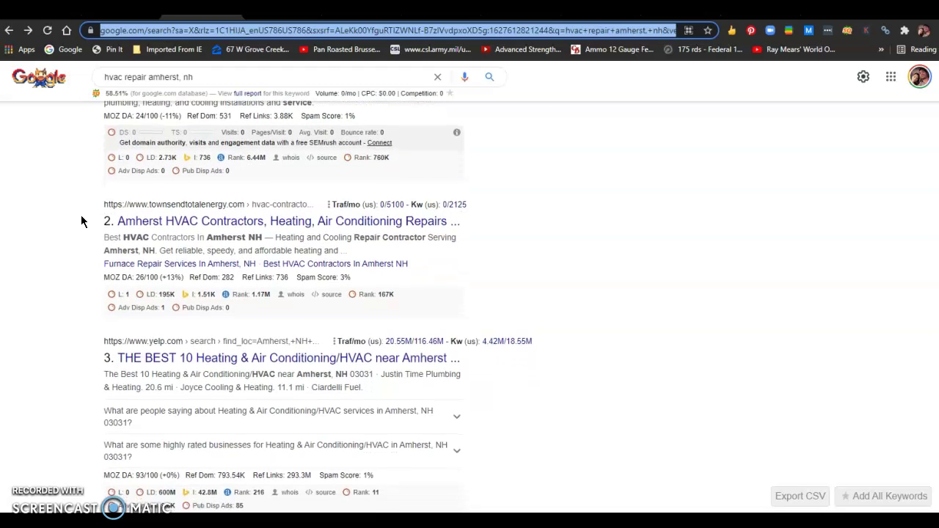
scroll(81, 220, "down", 1)
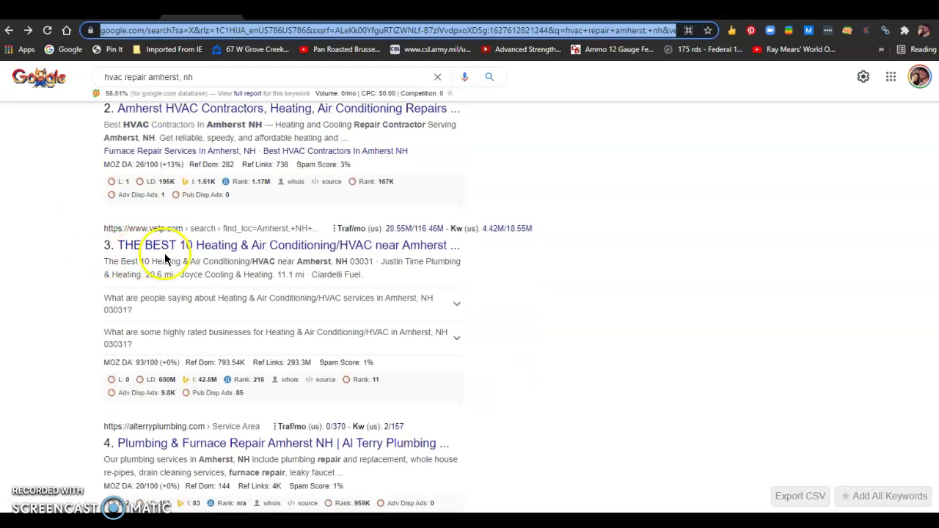
scroll(56, 316, "down", 1)
scroll(55, 312, "down", 1)
scroll(54, 311, "down", 2)
scroll(54, 312, "down", 2)
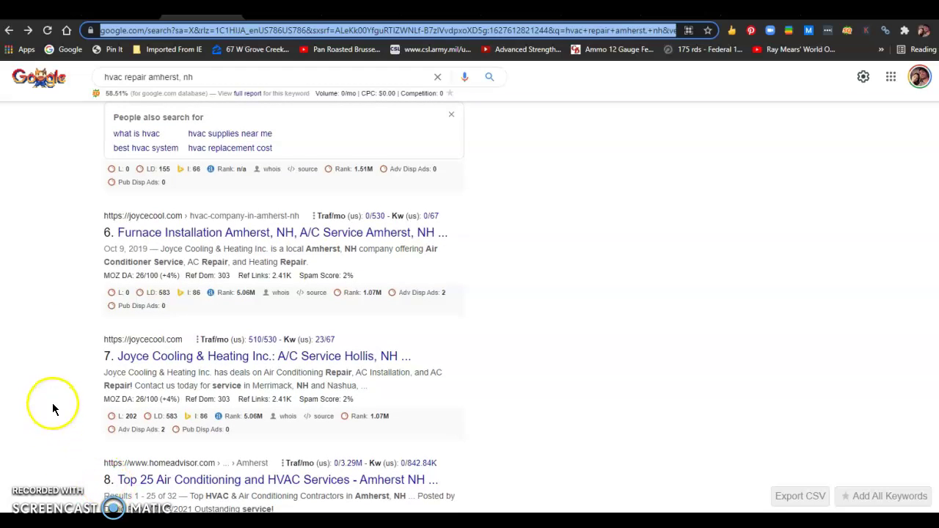
scroll(69, 397, "down", 2)
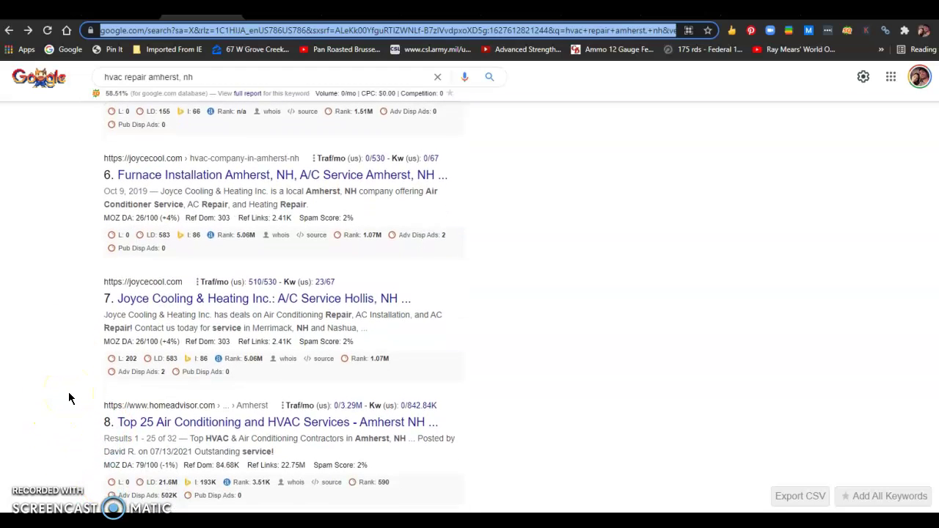
scroll(69, 398, "down", 2)
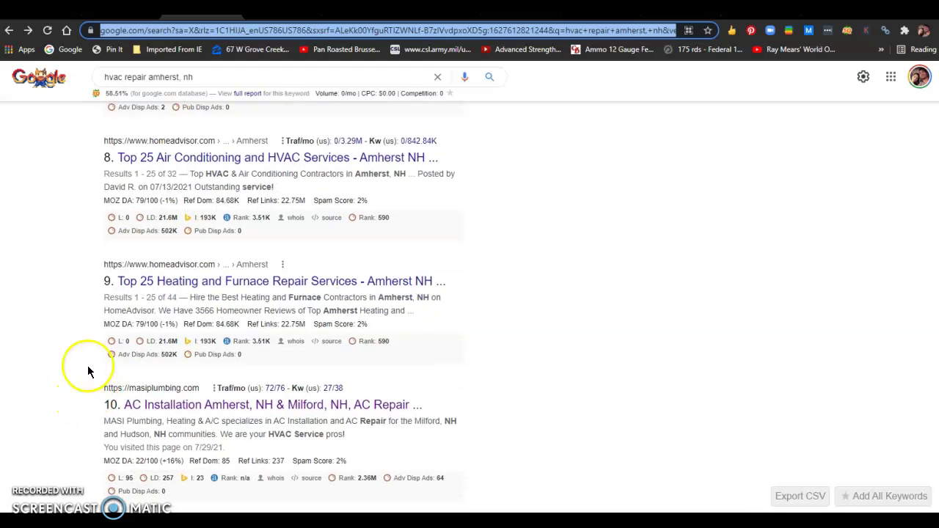
Recheck the competitors listed above masiplumbing.com, going back to the first organic result
scroll(91, 253, "up", 1)
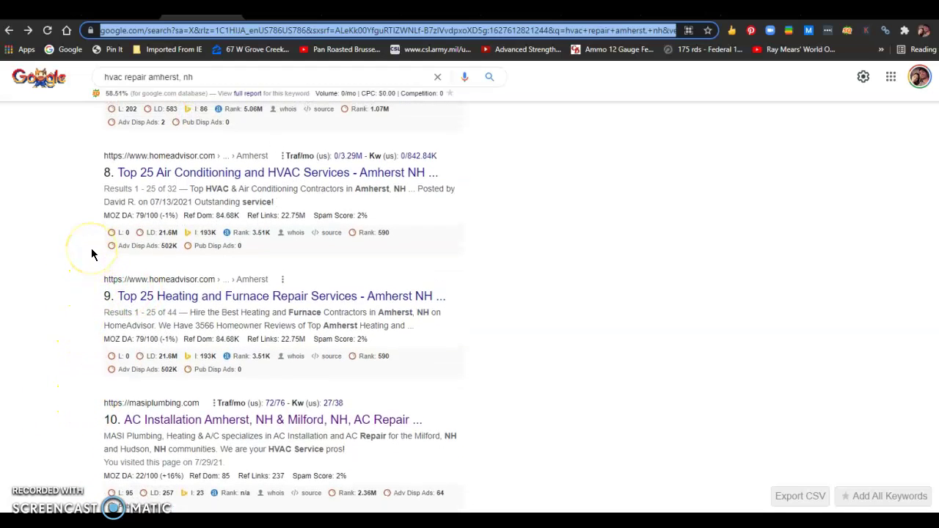
scroll(85, 222, "up", 4)
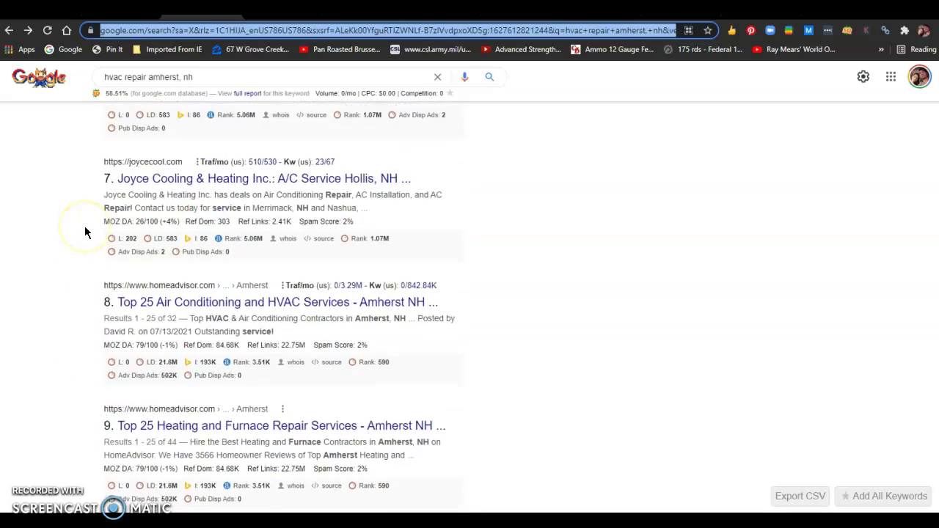
scroll(85, 233, "up", 2)
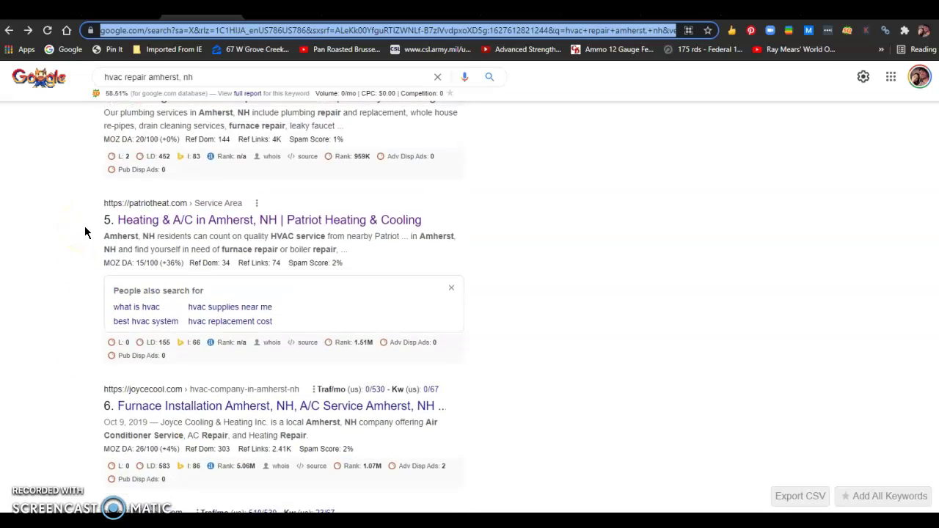
scroll(85, 233, "up", 4)
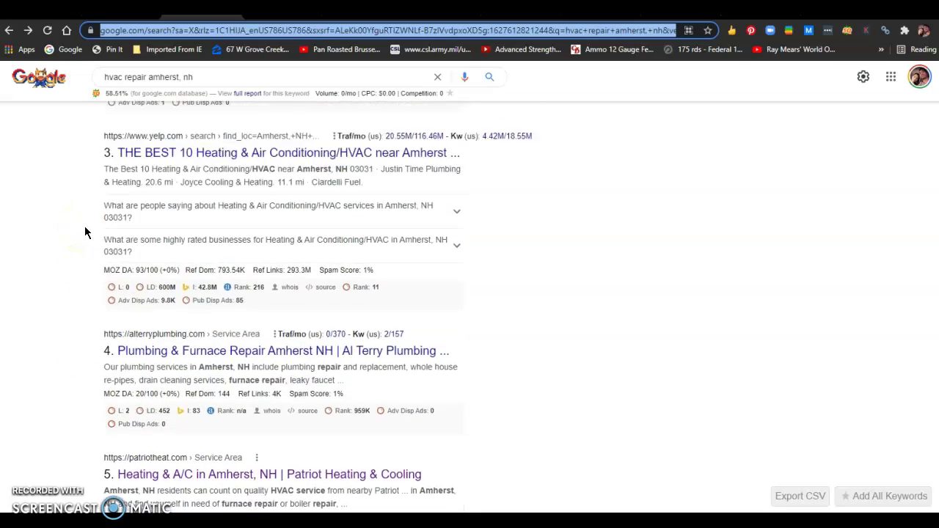
scroll(86, 232, "up", 4)
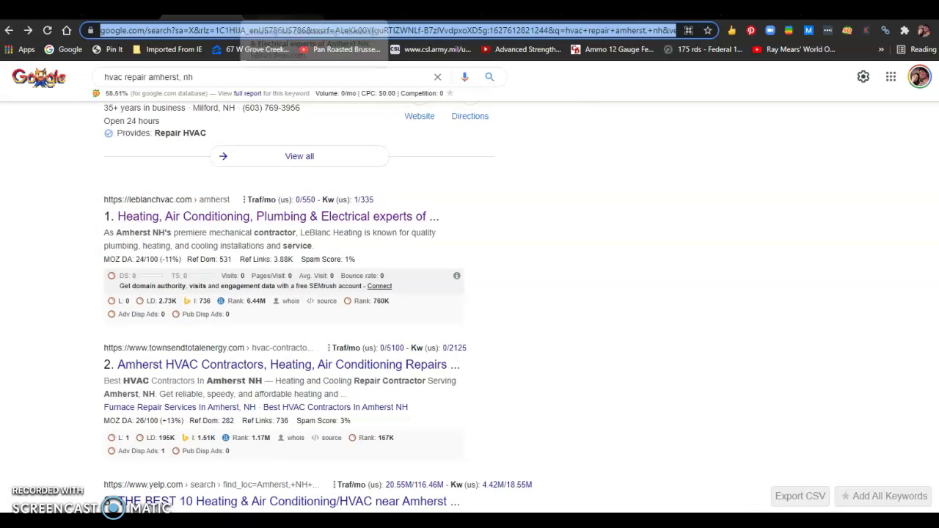
Open A.J. LeBlanc Heating's Amherst page and examine its service area map and service descriptions
left_click(282, 15)
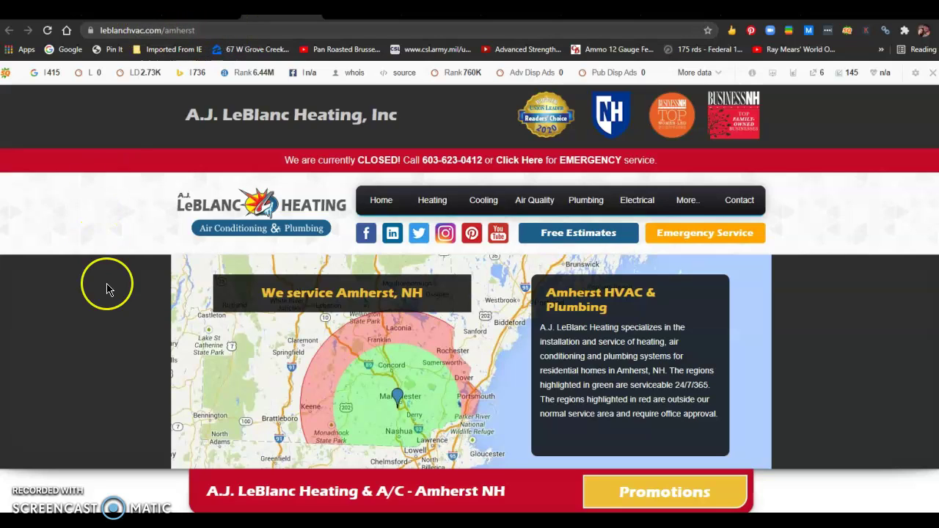
scroll(107, 288, "down", 8)
scroll(107, 290, "down", 10)
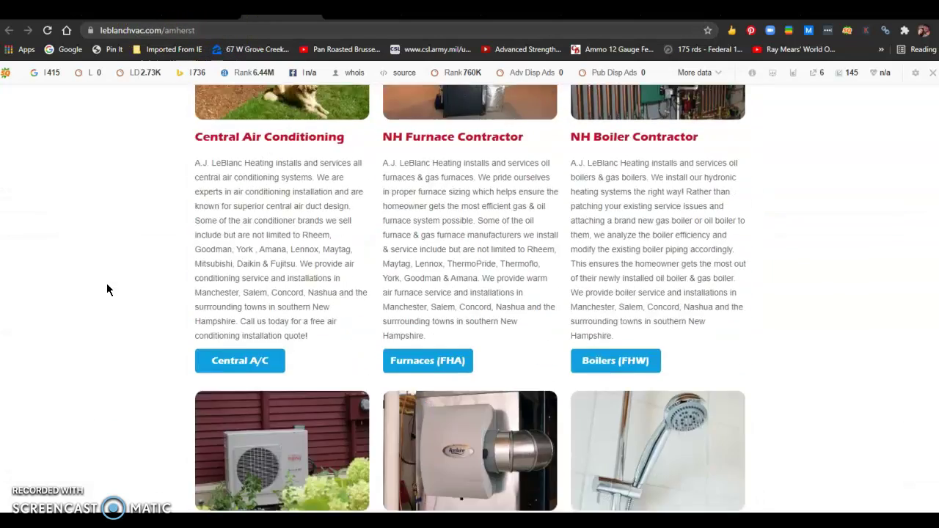
scroll(107, 290, "up", 8)
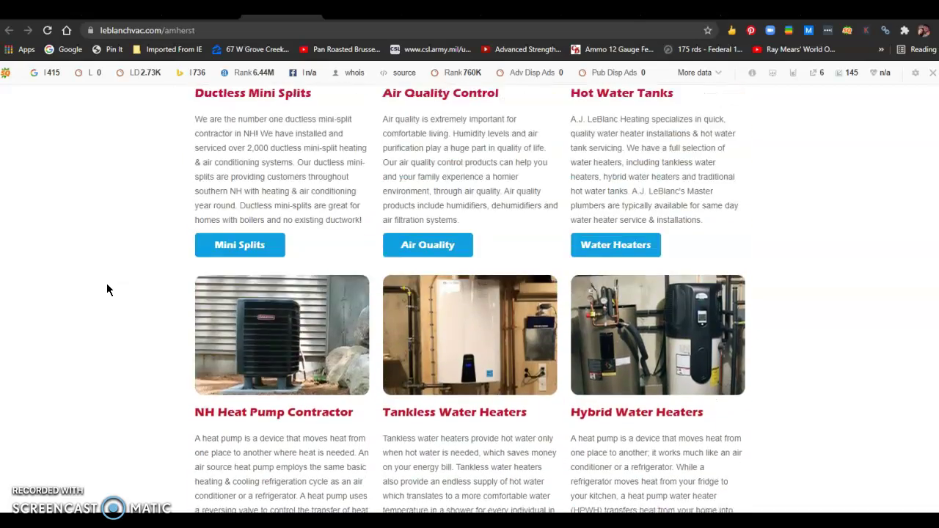
scroll(108, 290, "up", 1)
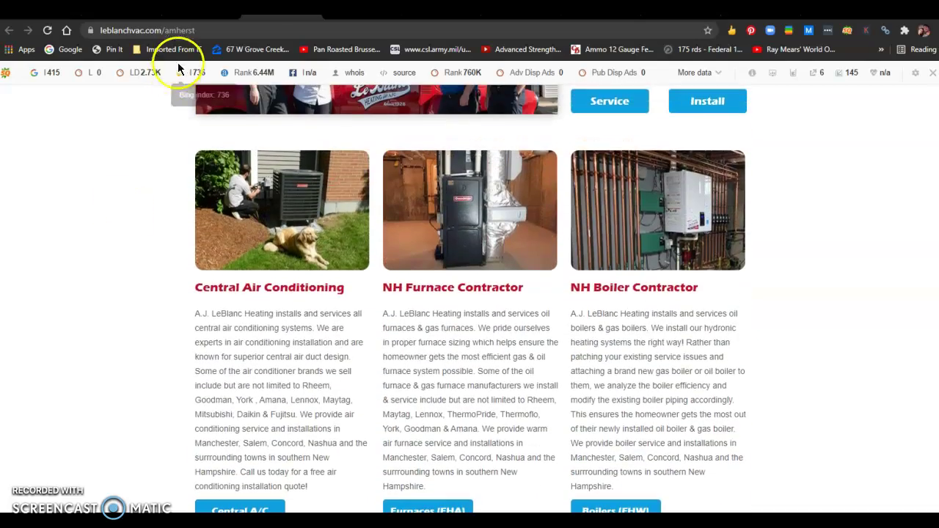
Examine the remaining service sections of the LeBlanc Amherst page, down to the footer's installation, maintenance and New Hampshire service area links
scroll(187, 279, "down", 12)
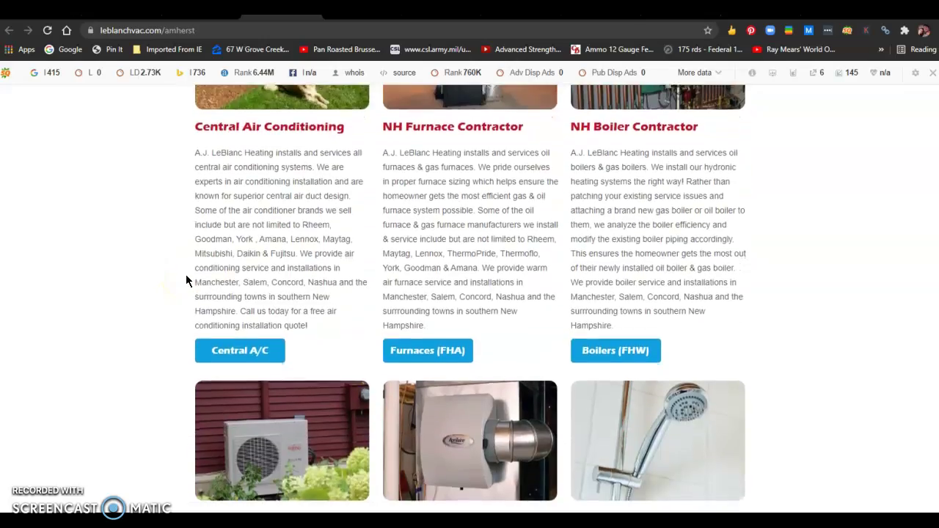
scroll(186, 280, "down", 20)
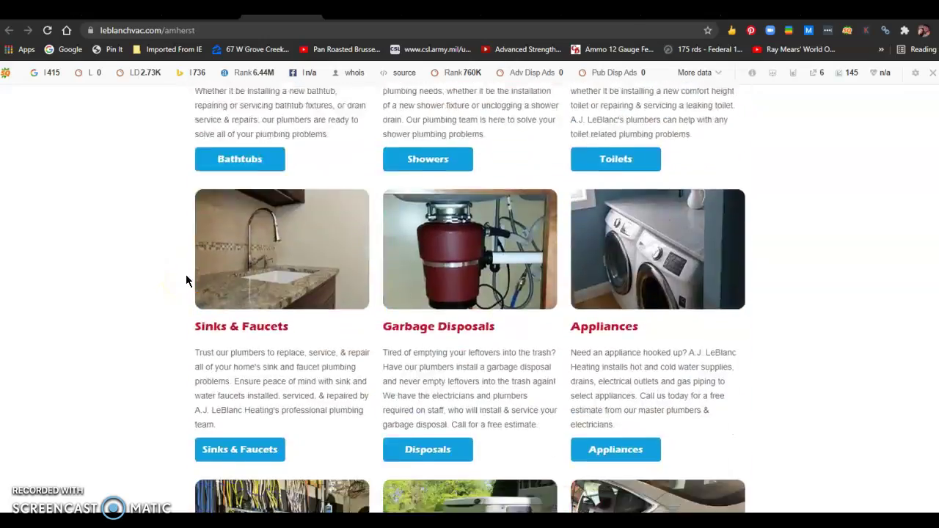
scroll(186, 277, "down", 2)
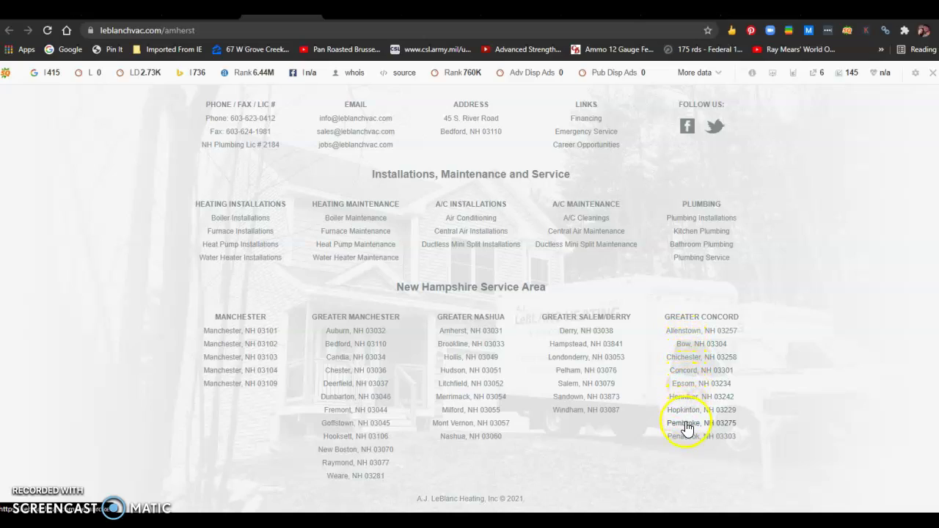
scroll(177, 320, "up", 5)
scroll(177, 320, "up", 10)
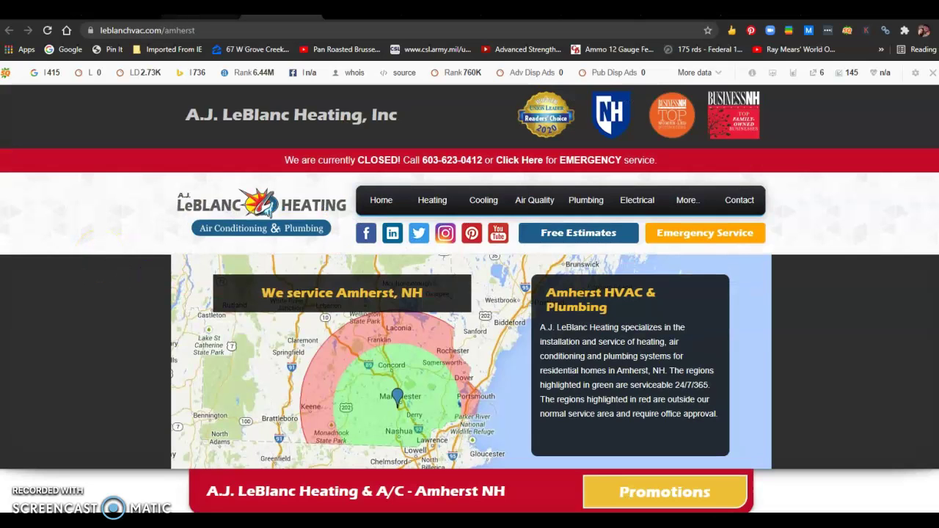
Switch to Ahrefs and examine the Site Explorer overview for leblanchvac.com/amherst, including its referring domains and backlinks
key("ctrl+Tab")
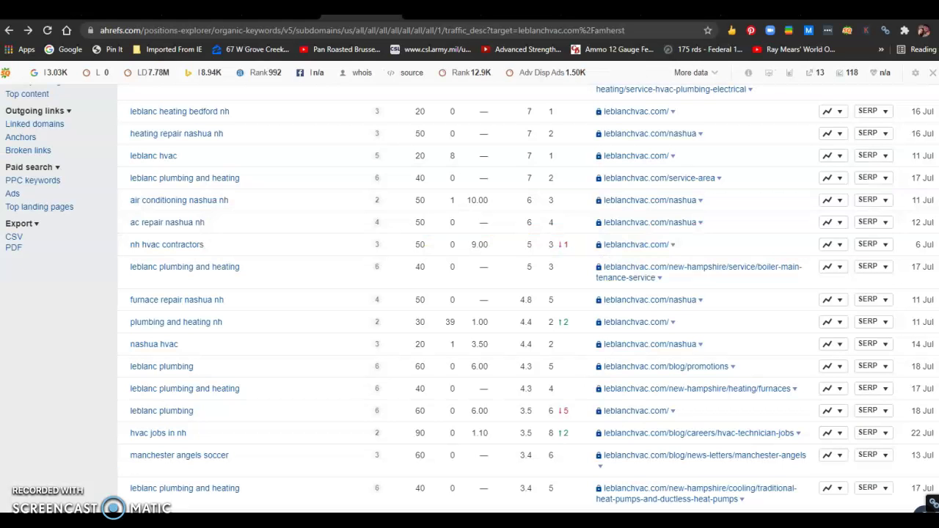
scroll(242, 154, "up", 5)
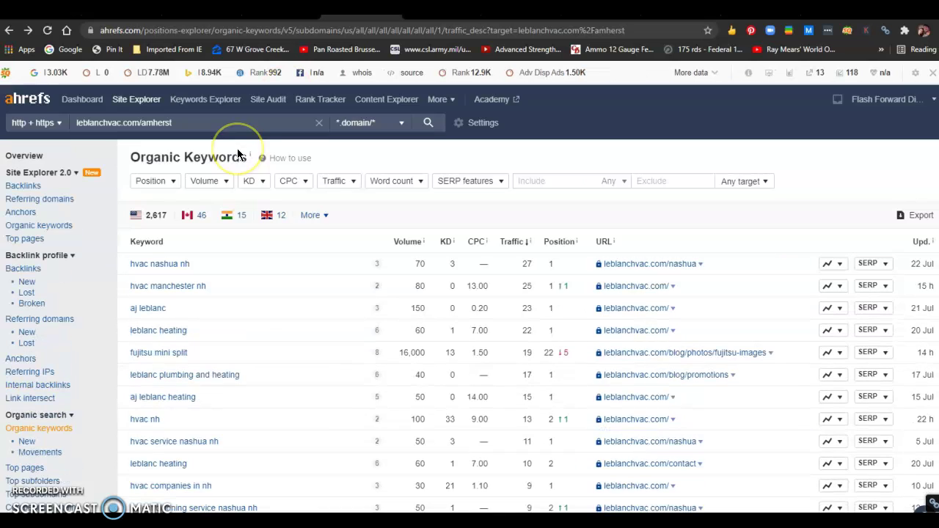
left_click(14, 162)
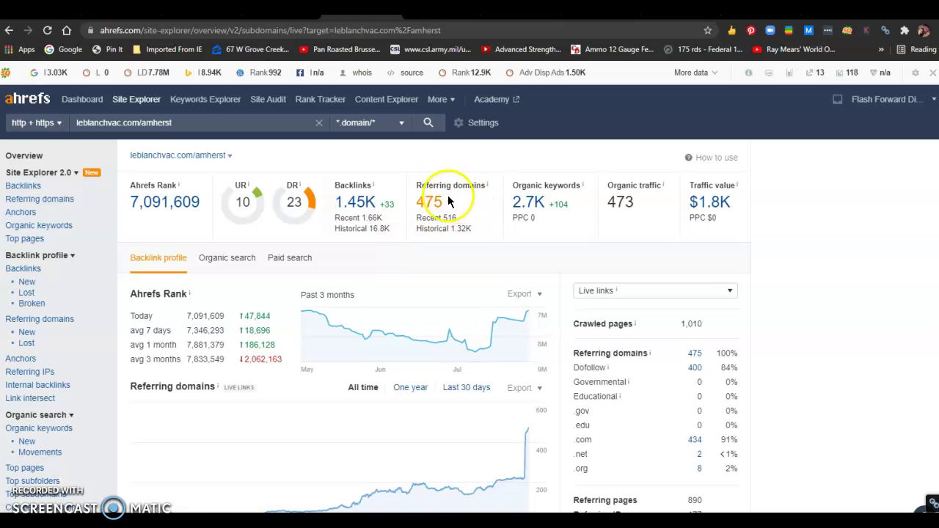
scroll(550, 303, "down", 3)
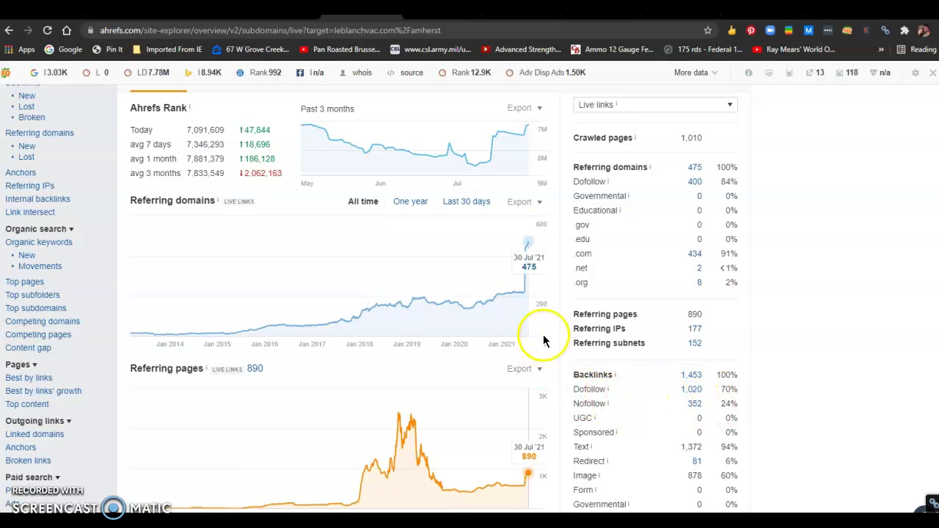
scroll(443, 263, "up", 3)
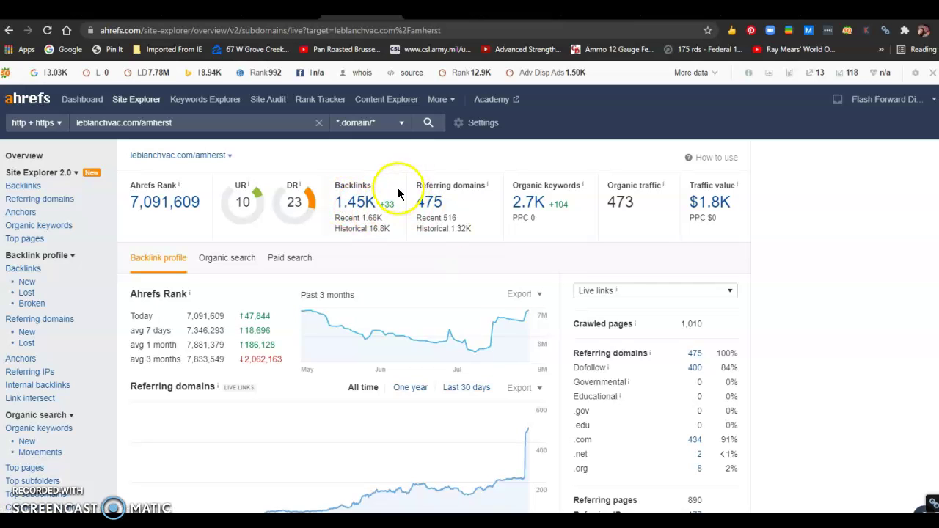
Open the organic keywords report for leblanchvac.com/amherst and review the ranking keywords on its first page
left_click(536, 212)
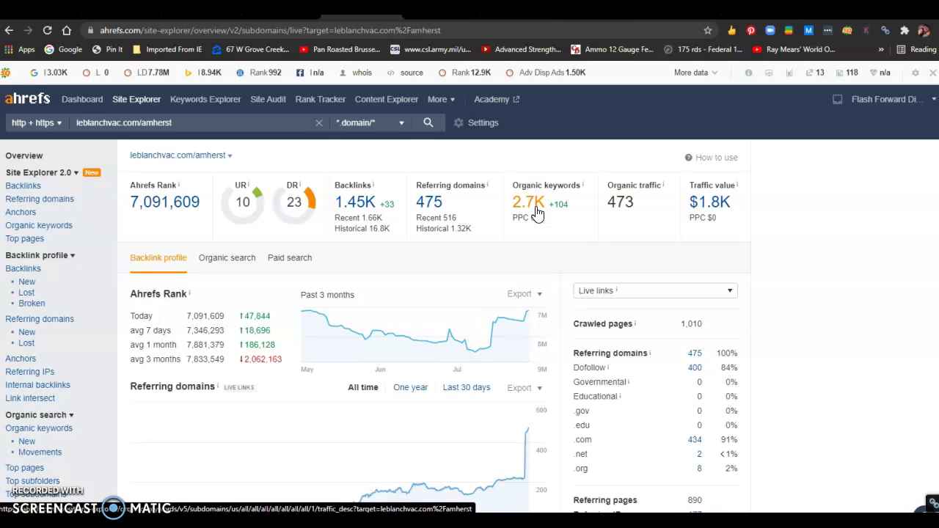
left_click(536, 212)
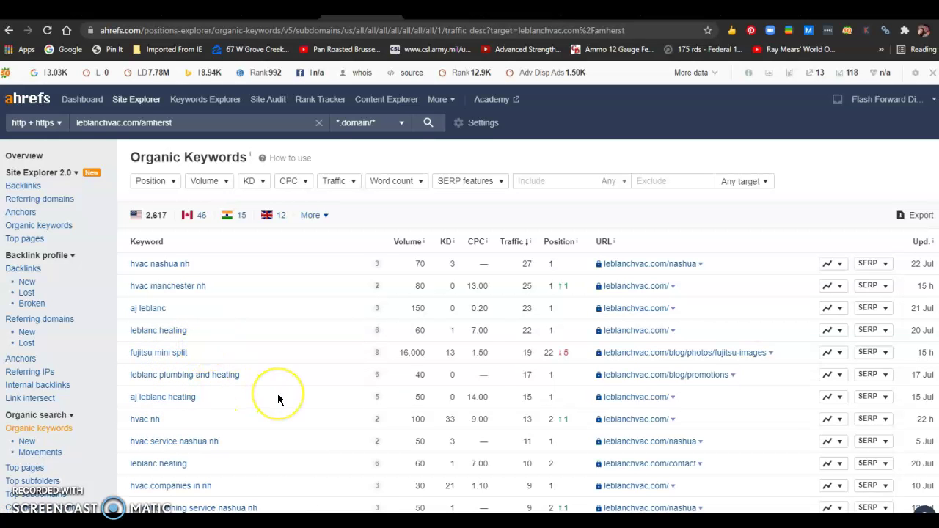
scroll(277, 393, "down", 15)
scroll(295, 299, "up", 1)
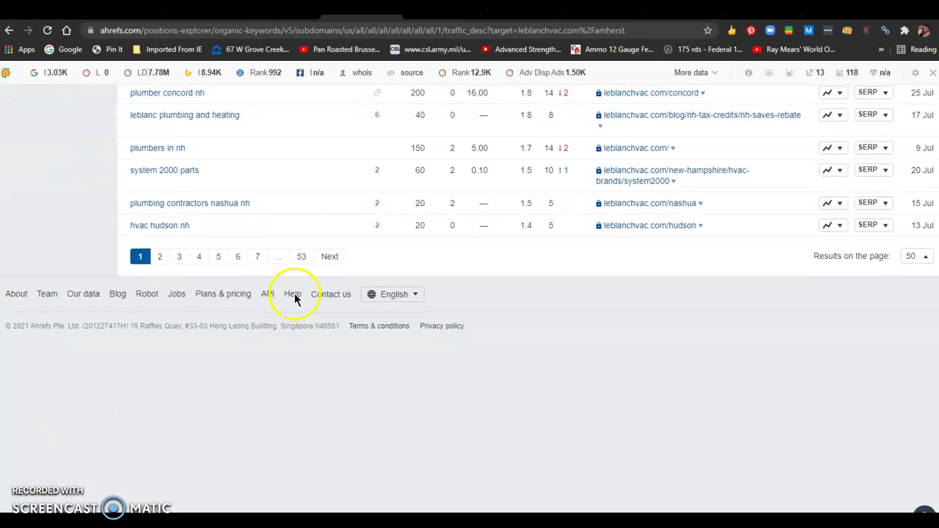
scroll(266, 189, "up", 8)
scroll(264, 185, "up", 5)
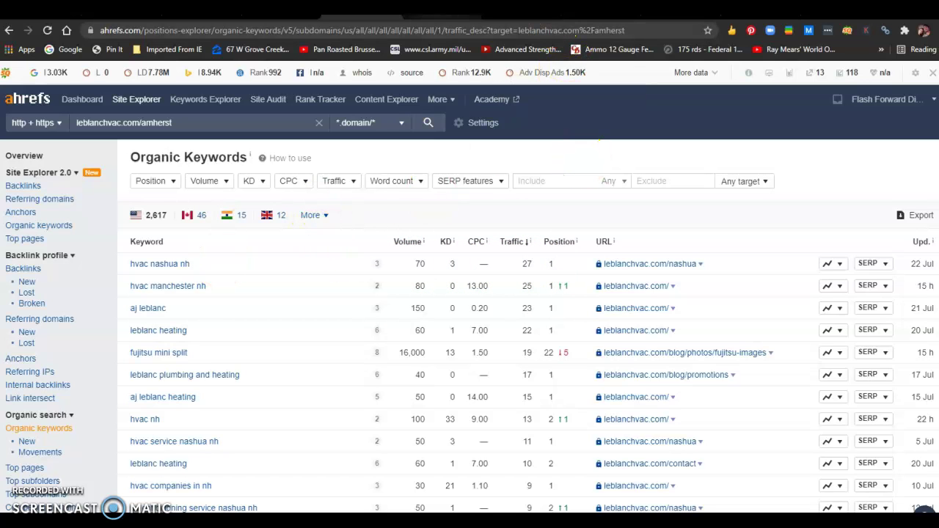
Bring up the Ahrefs overview for masiplumbing.com and examine its domain rating, organic keywords, referring domains and dofollow backlinks
key("alt+Left")
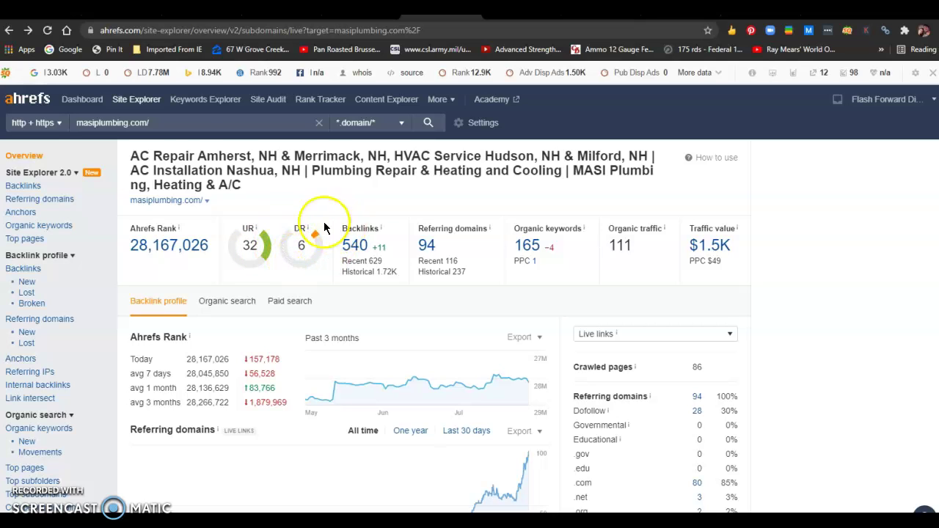
mouse_move(305, 243)
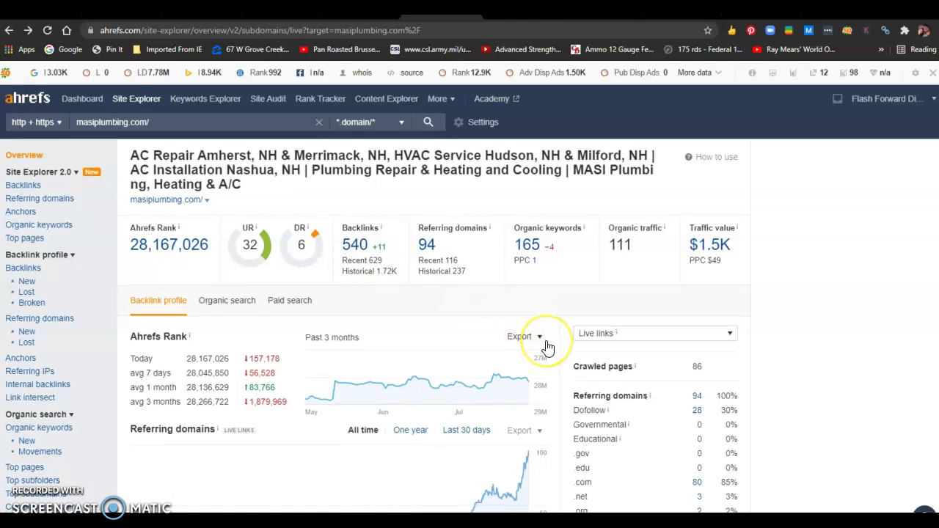
scroll(547, 346, "down", 4)
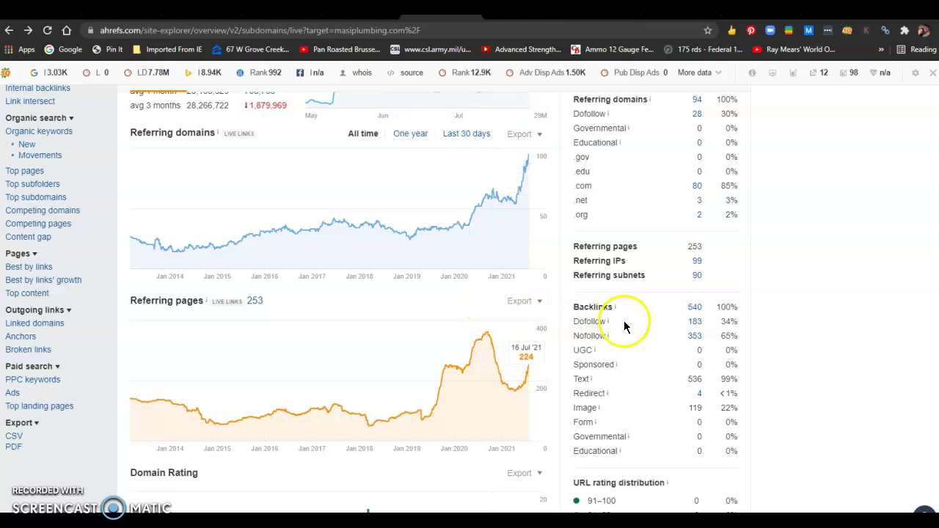
scroll(548, 246, "up", 5)
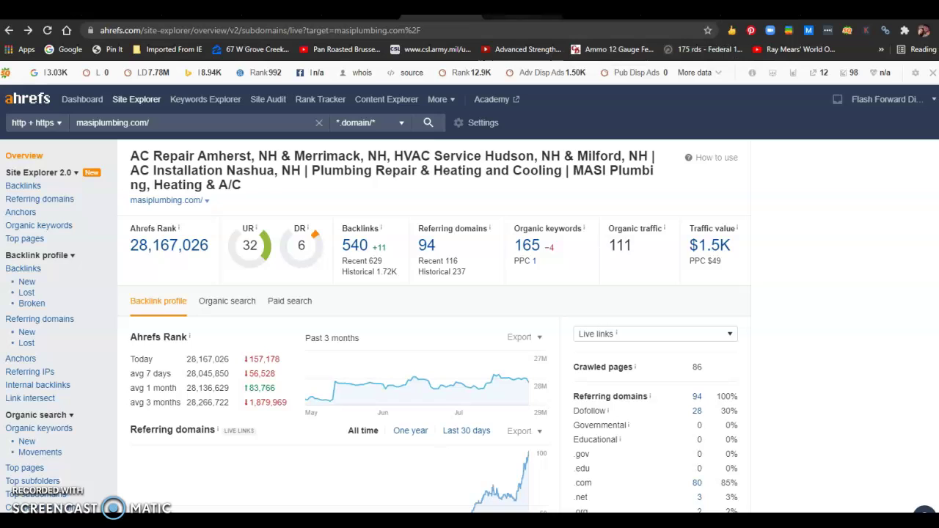
Glance at the splashnh.com overview, then return to the patriotheat.com/service-area/amherst-nh/ overview and examine its backlink metrics and charts
left_click(528, 9)
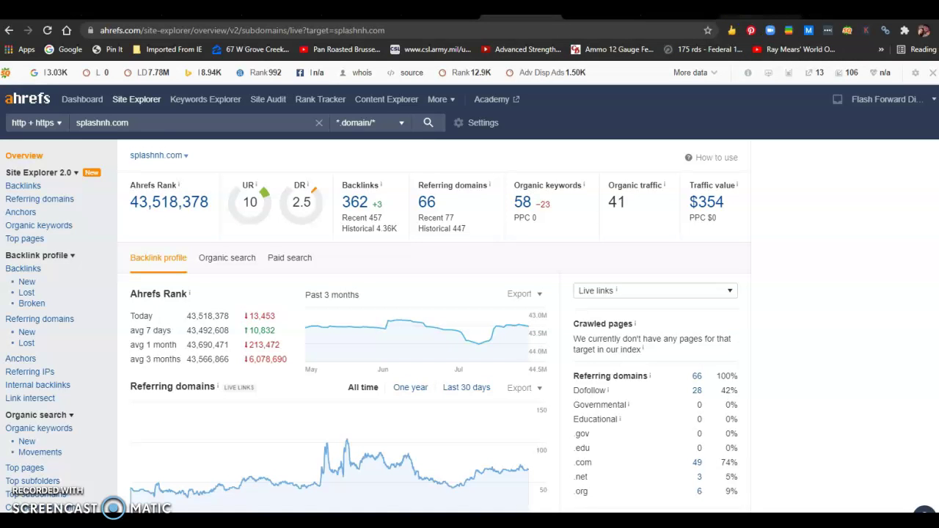
left_click(763, 9)
left_click(10, 31)
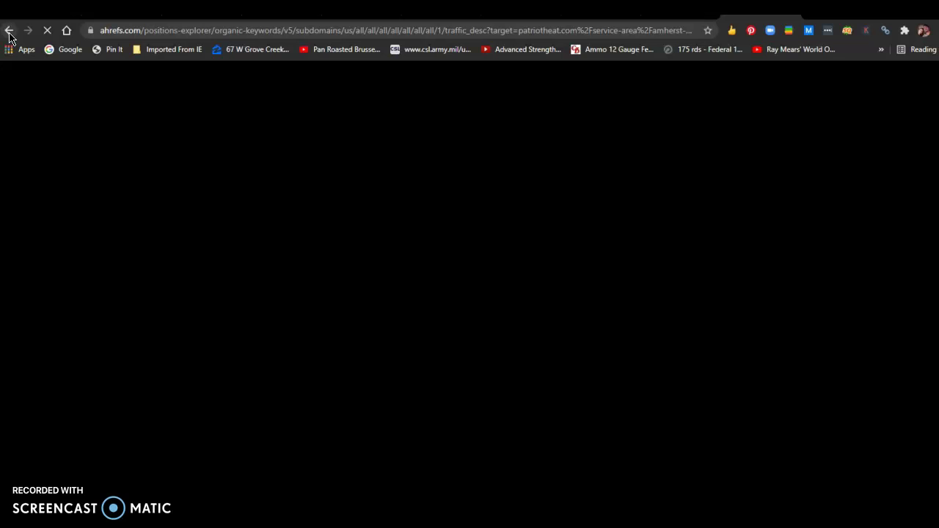
left_click(9, 32)
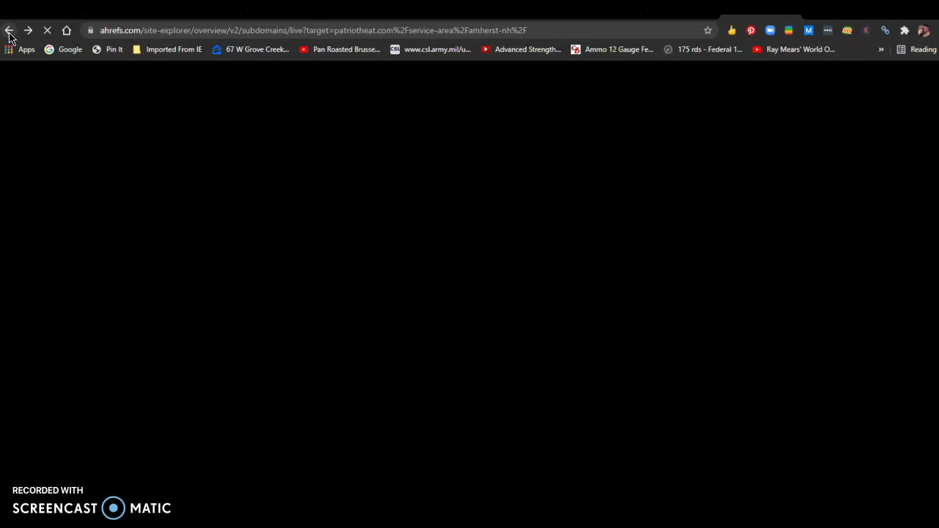
left_click(9, 33)
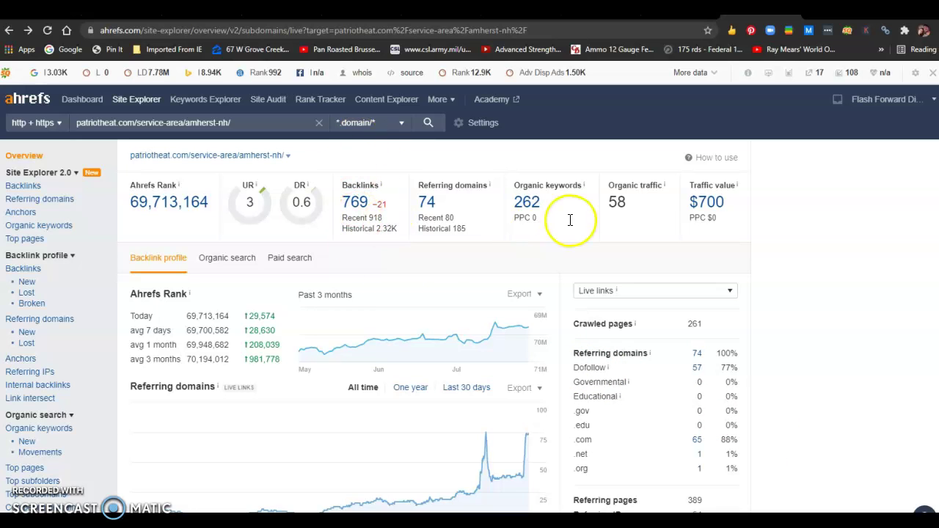
scroll(540, 234, "down", 10)
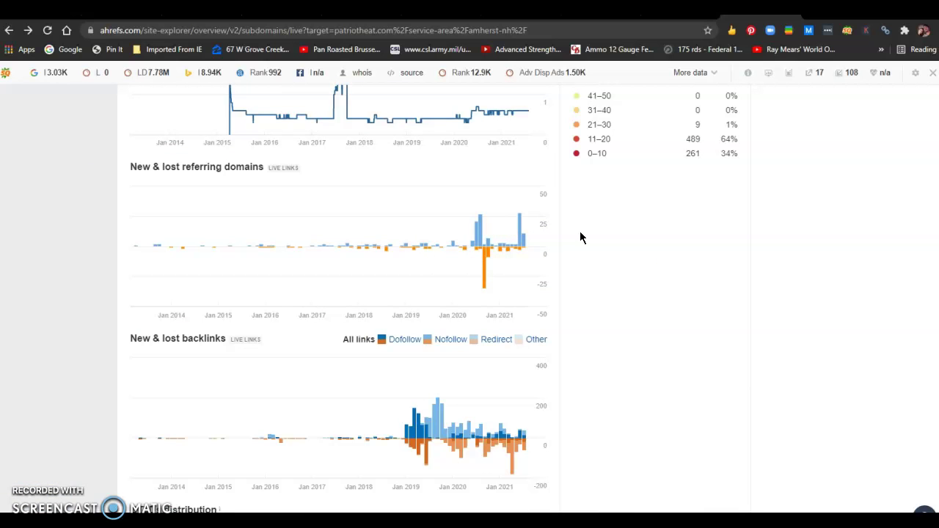
scroll(580, 237, "up", 15)
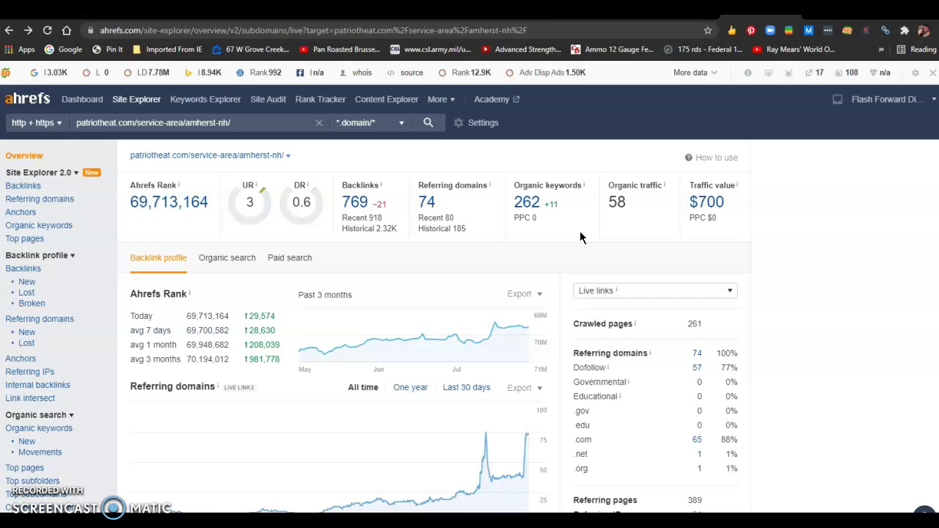
Open the top subfolders report for patriotheat.com/service-area/amherst-nh/
left_click(24, 481)
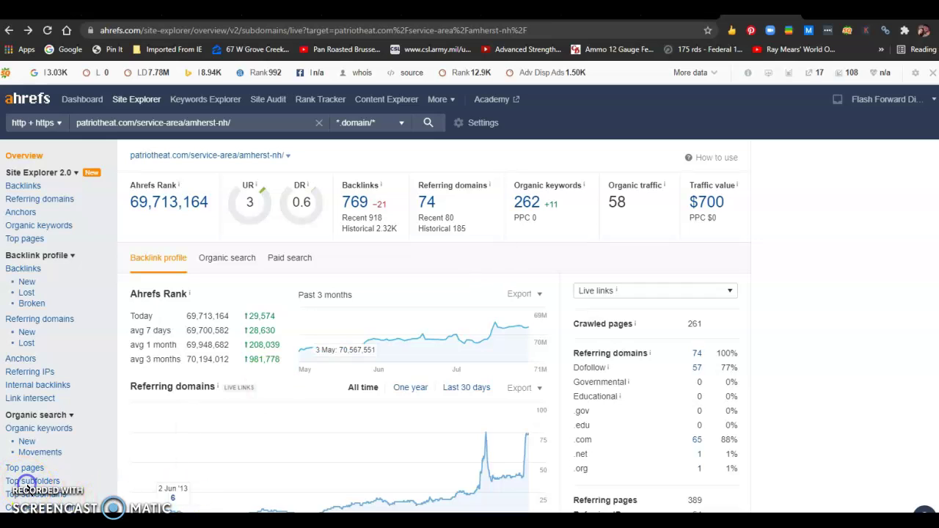